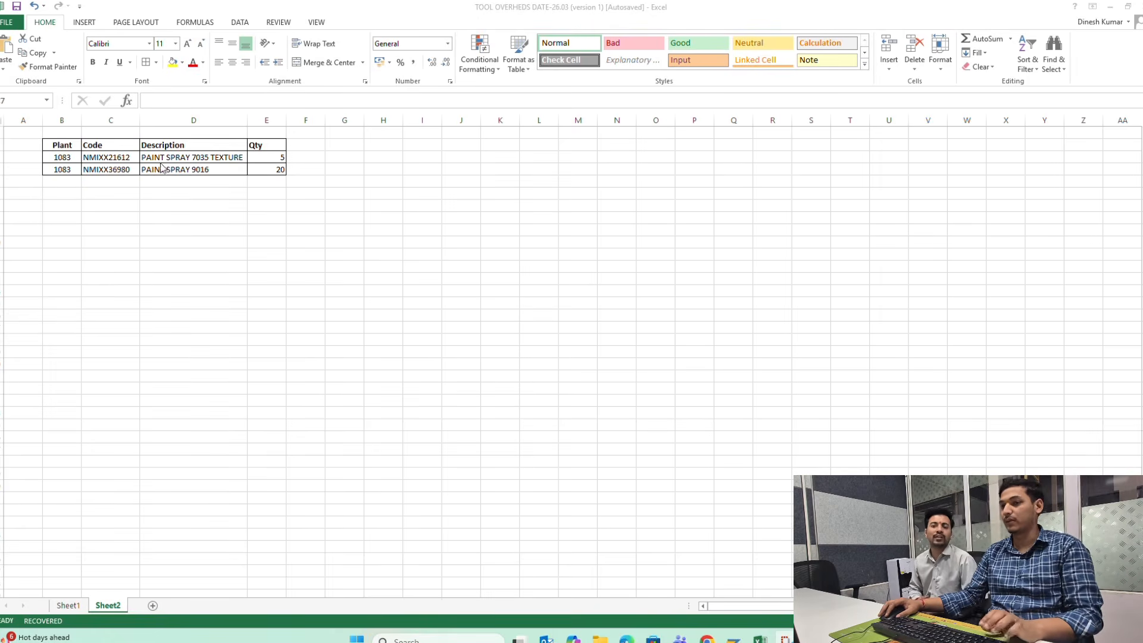
- Copy the two material codes NMIXX21612 and NMIXX36980 from the Code column of Sheet2
{"action": "left_click", "coordinate": [120, 160]}
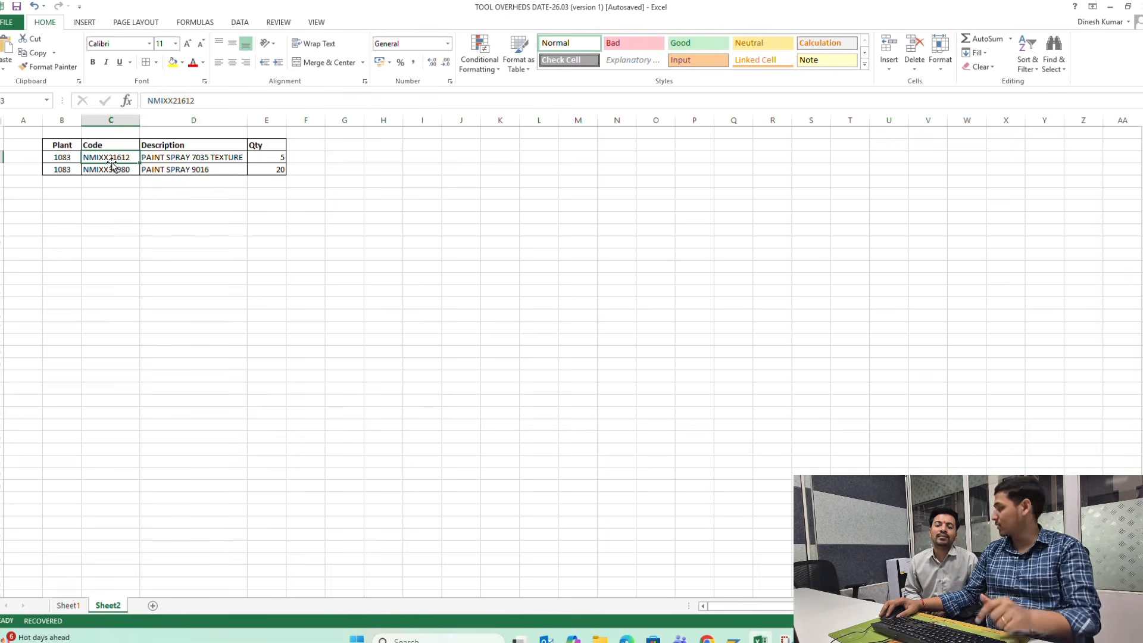
{"action": "left_click_drag", "start_coordinate": [111, 157], "coordinate": [112, 168]}
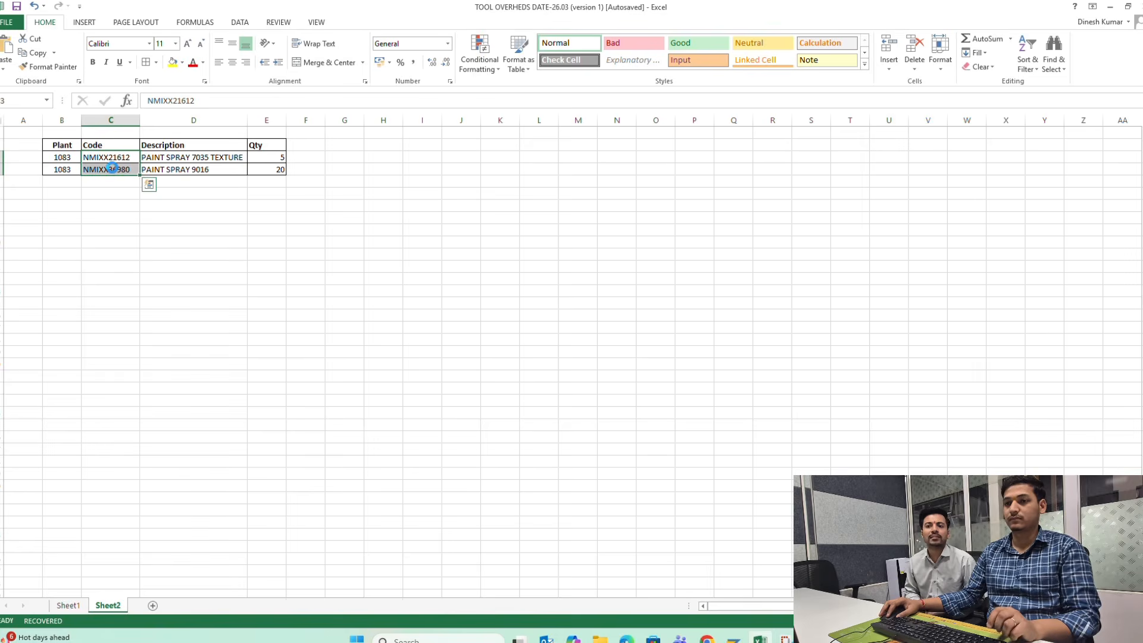
{"action": "key", "text": "ctrl+c"}
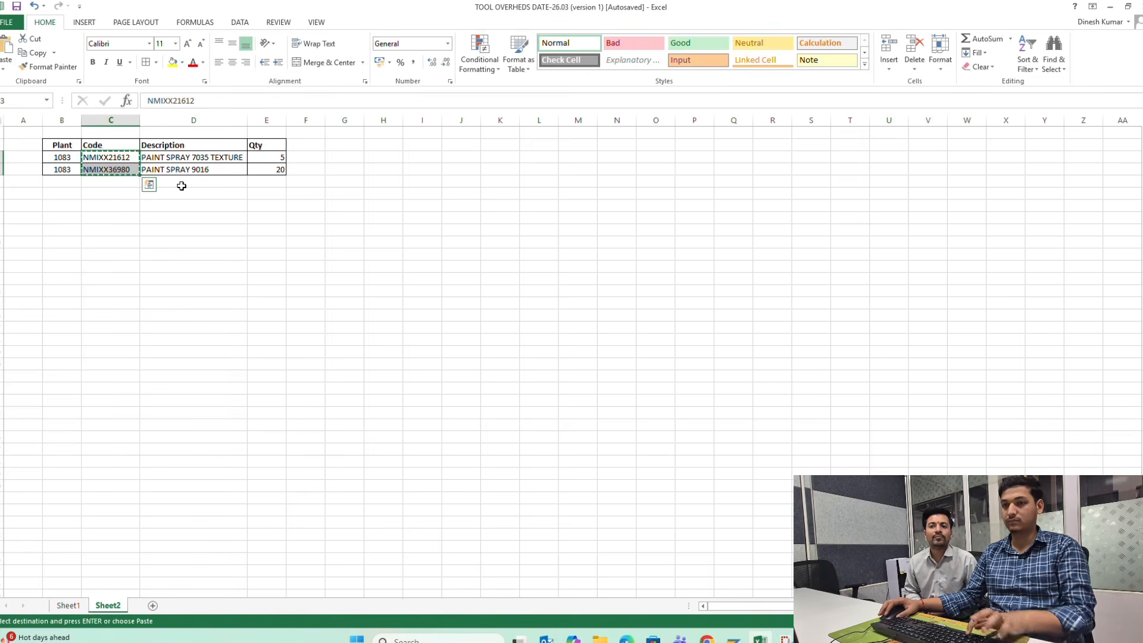
- Switch to SAP and run transaction me51n to create a purchase requisition
{"action": "key", "text": "alt+Tab"}
{"action": "key", "text": "alt+Tab"}
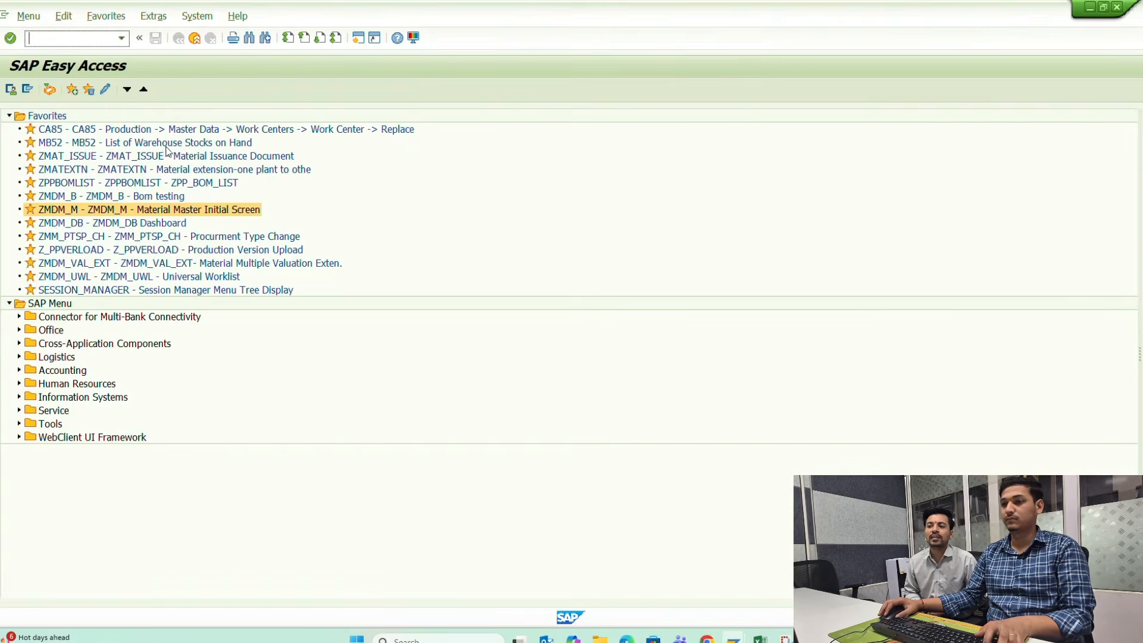
{"action": "left_click", "coordinate": [79, 39]}
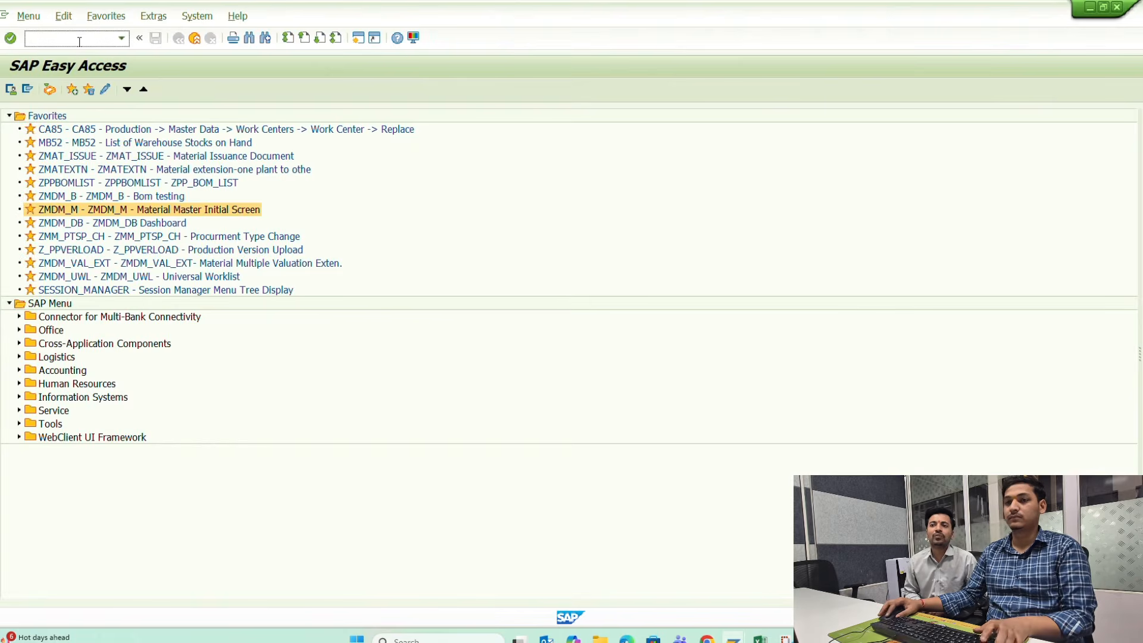
{"action": "type", "text": "m"}
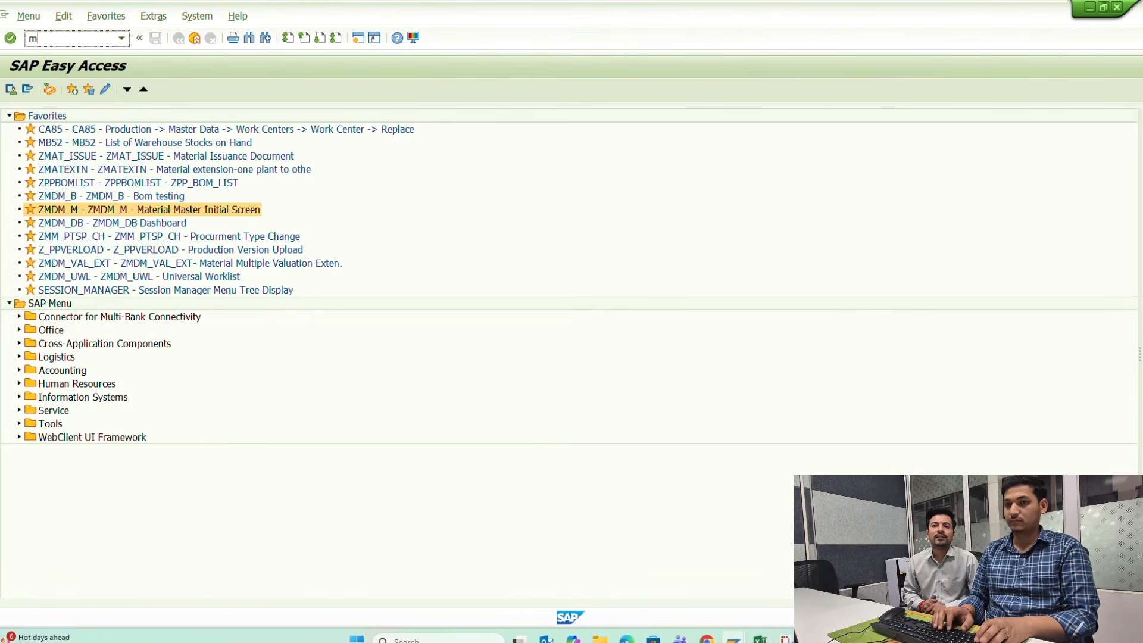
{"action": "type", "text": "e51n"}
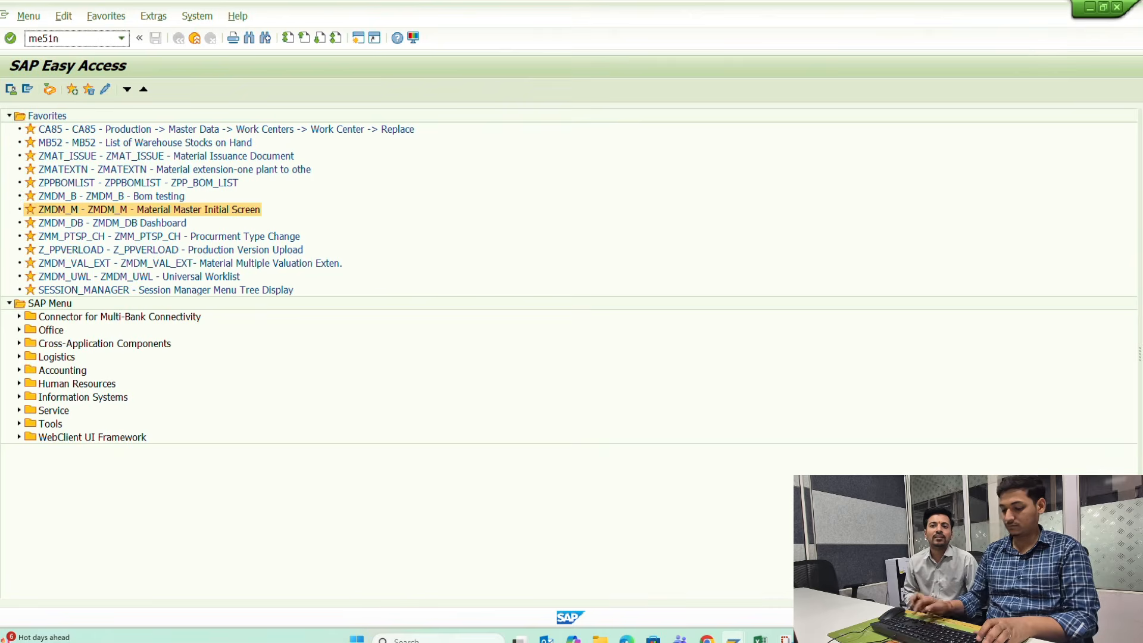
{"action": "key", "text": "Return"}
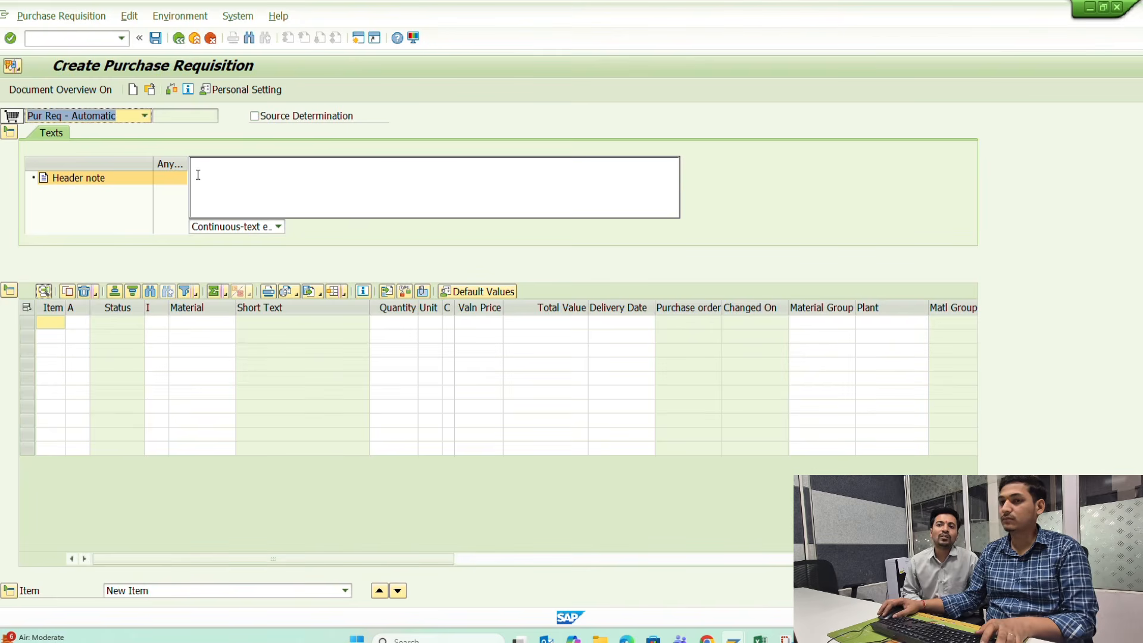
- Set the requisition type to Pur Req - Manual and paste the copied material codes into the Material column
{"action": "left_click", "coordinate": [144, 117]}
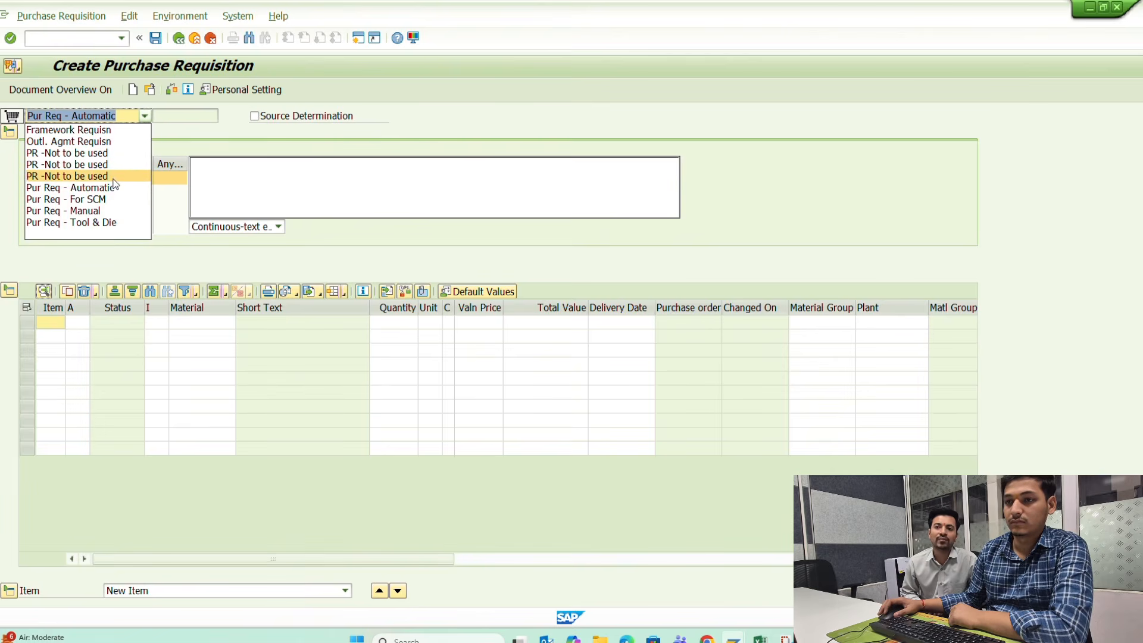
{"action": "left_click", "coordinate": [89, 211]}
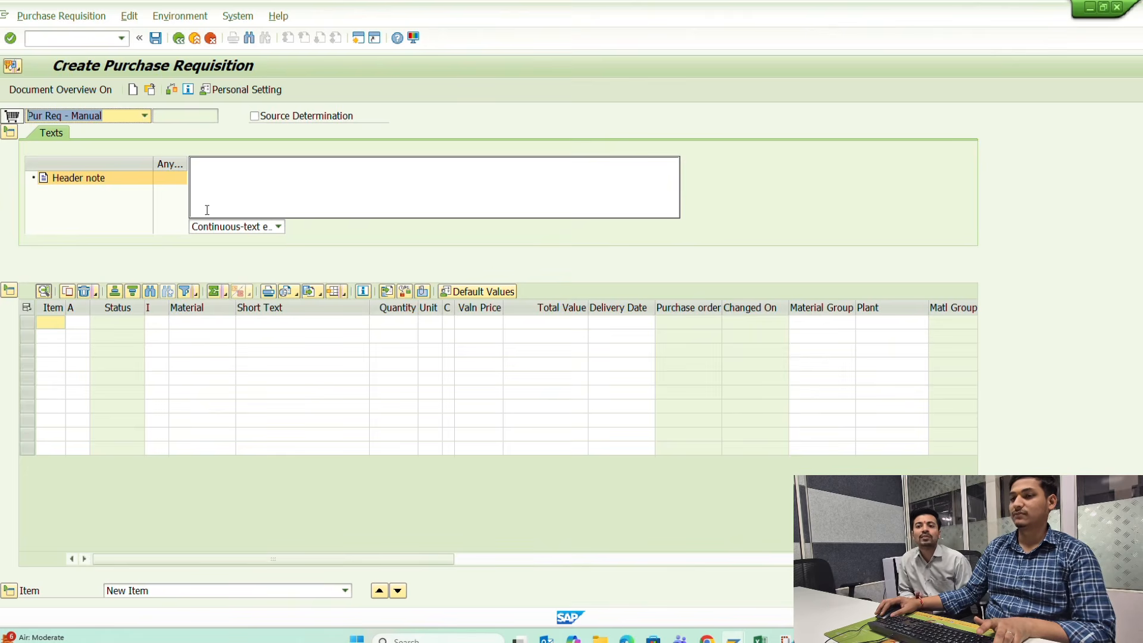
{"action": "left_click", "coordinate": [196, 325]}
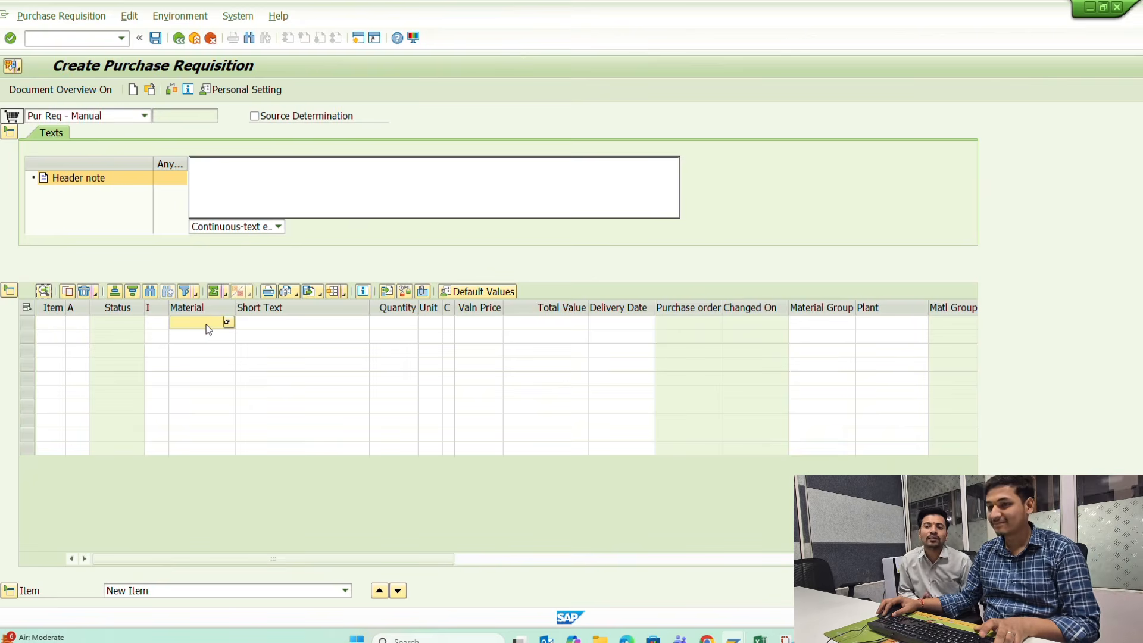
{"action": "key", "text": "ctrl+v"}
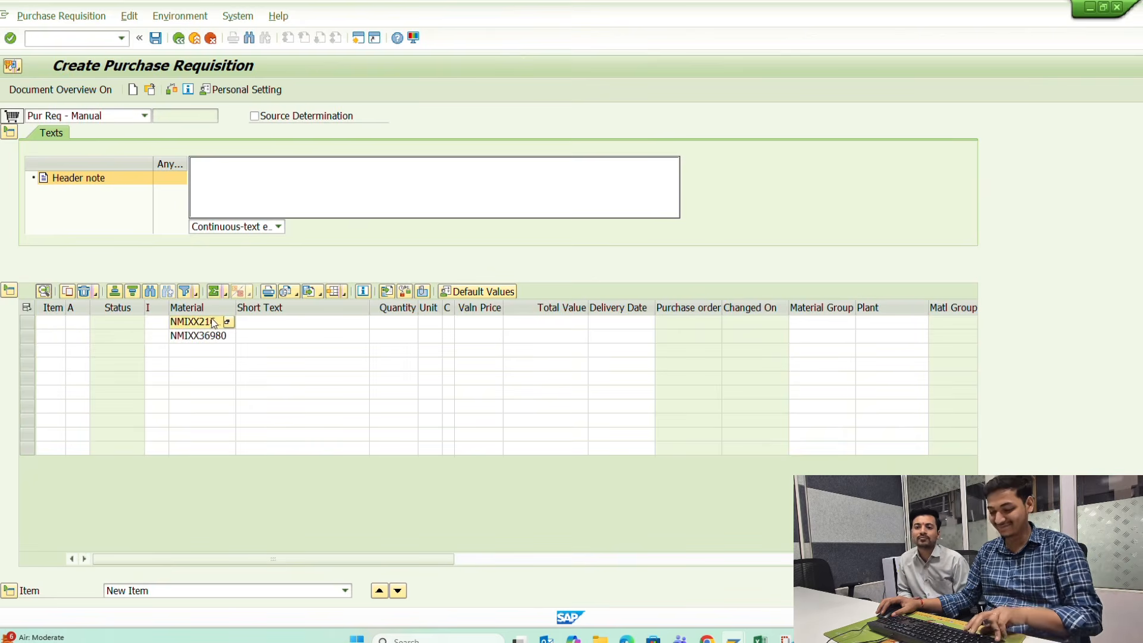
- Copy the quantities 5 and 20 from the Excel sheet and paste them into the requisition's Quantity column in SAP
{"action": "key", "text": "alt+Tab"}
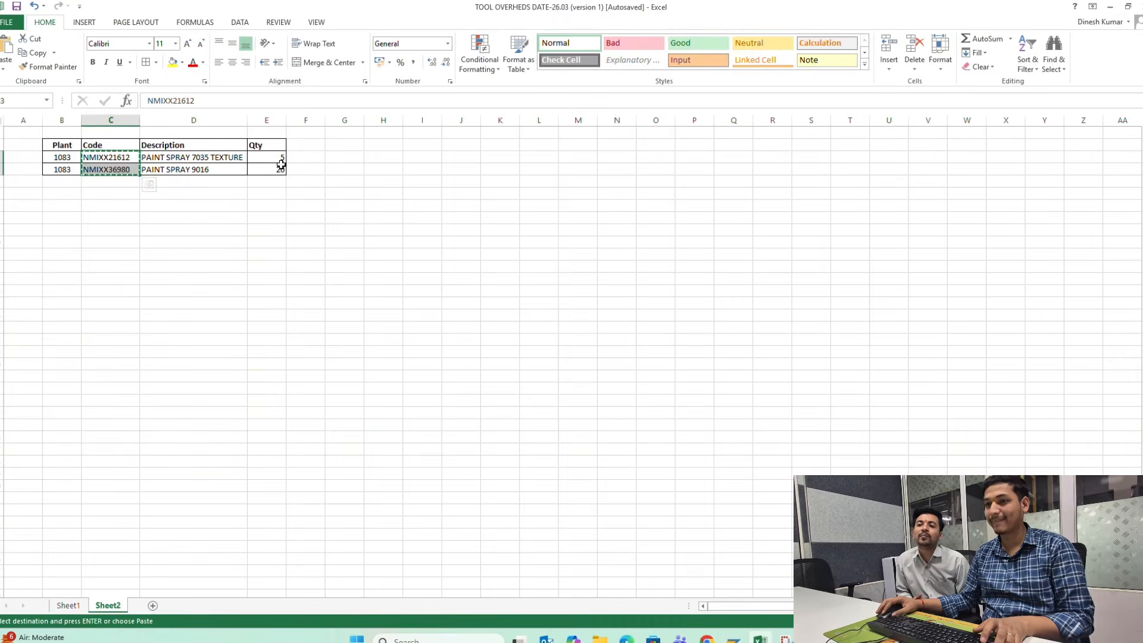
{"action": "left_click_drag", "start_coordinate": [281, 158], "coordinate": [278, 173]}
{"action": "key", "text": "ctrl+c"}
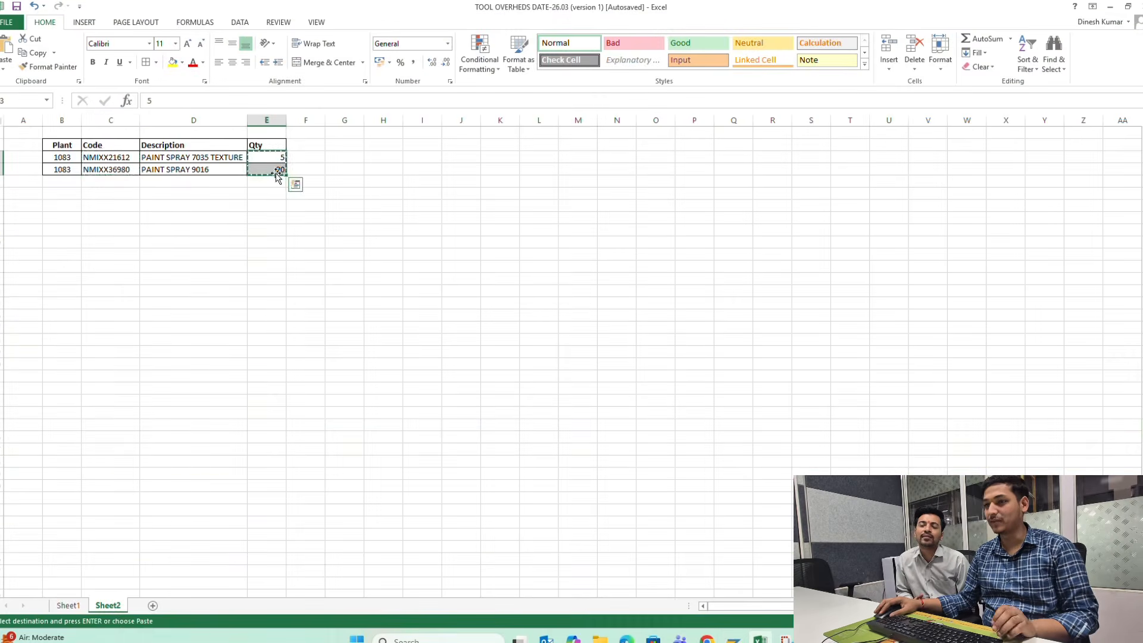
{"action": "key", "text": "alt+Tab"}
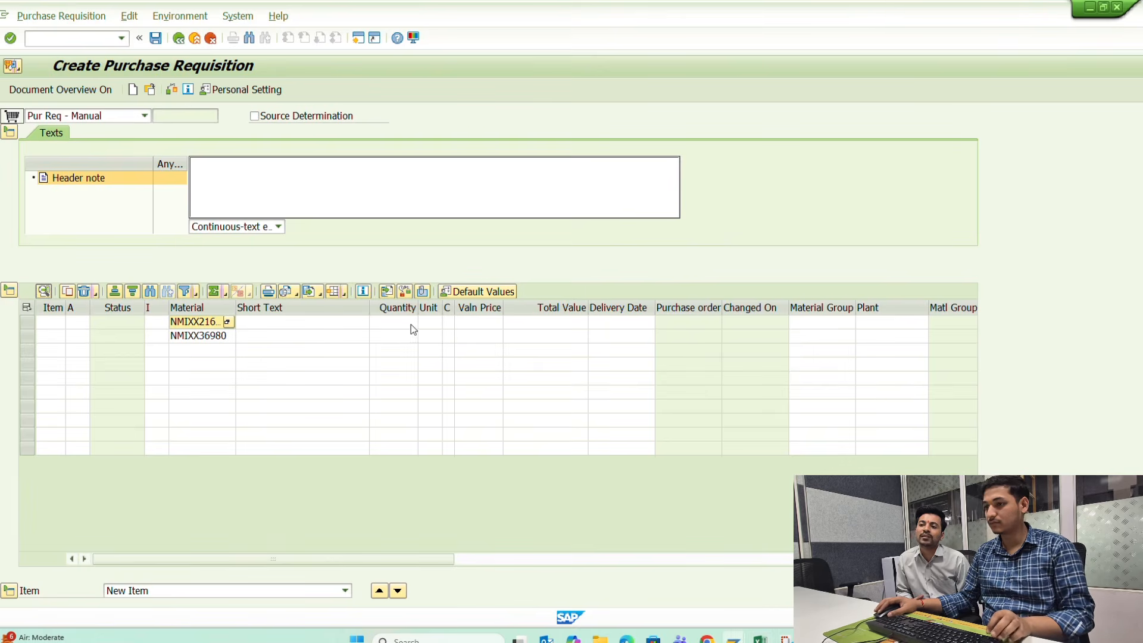
{"action": "left_click", "coordinate": [396, 321]}
{"action": "key", "text": "ctrl+v"}
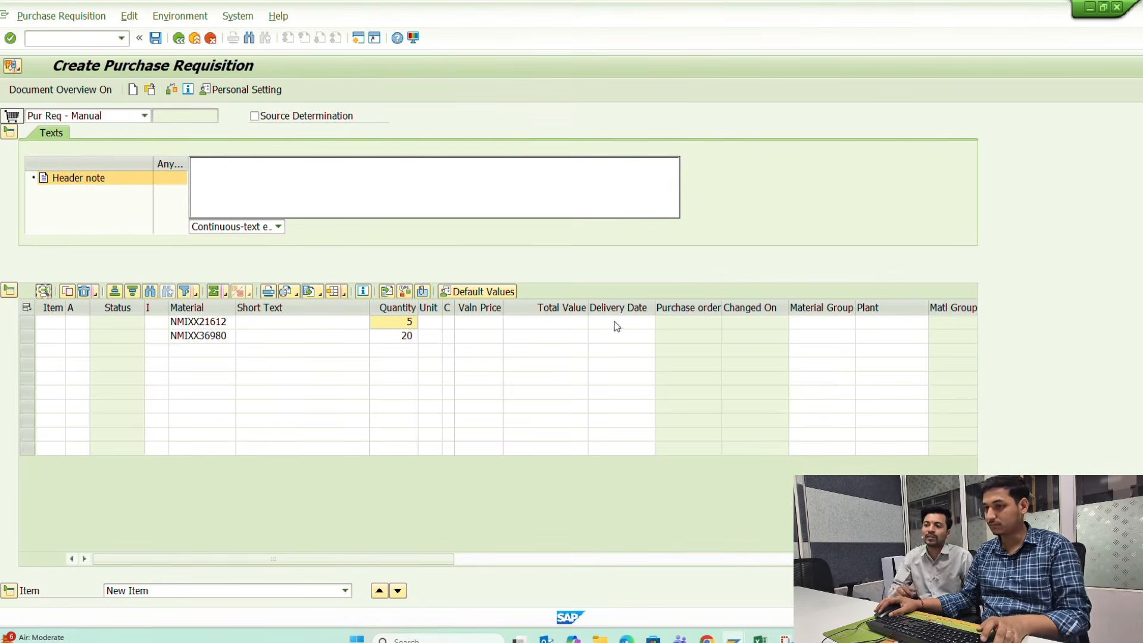
- Enter plant 1081 for both requisition items
{"action": "left_click", "coordinate": [886, 321]}
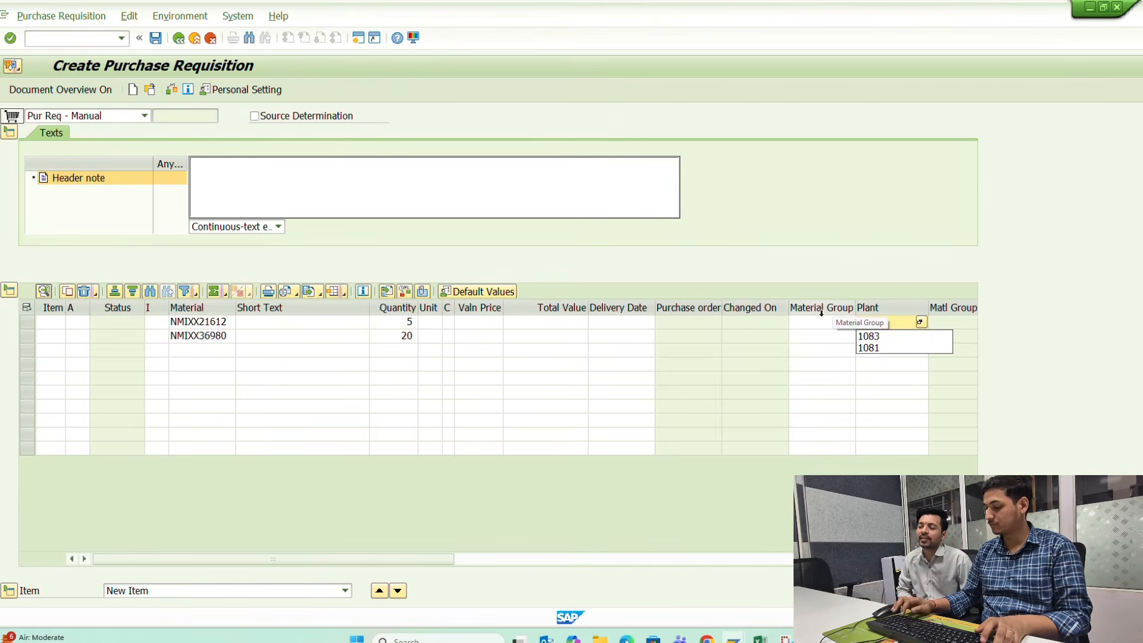
{"action": "type", "text": "1083"}
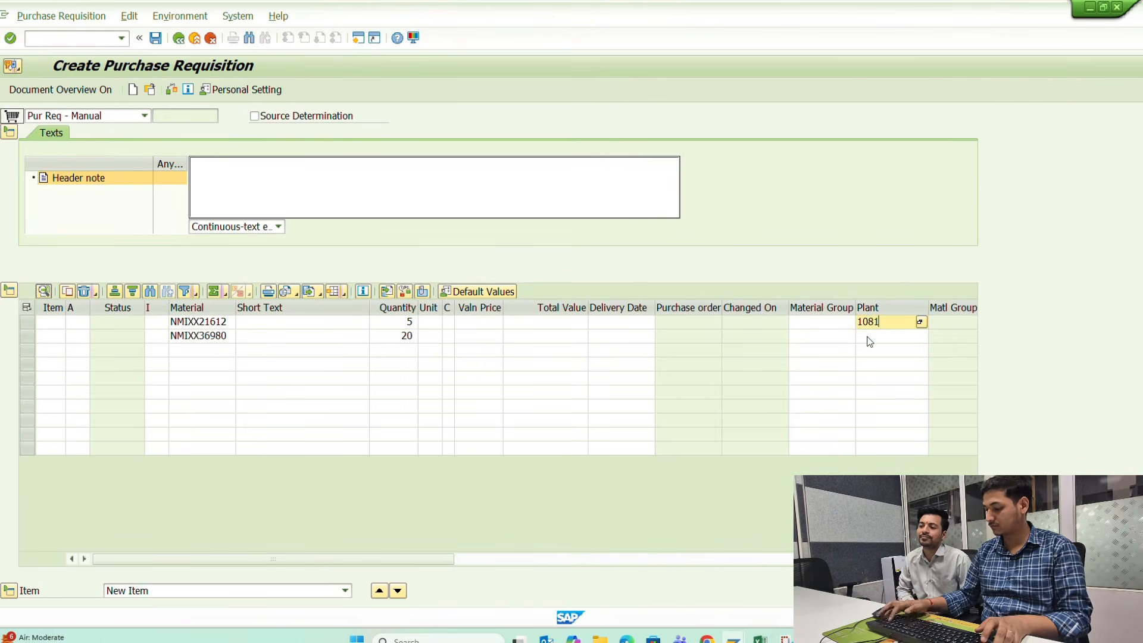
{"action": "left_click", "coordinate": [863, 336]}
{"action": "type", "text": "1081"}
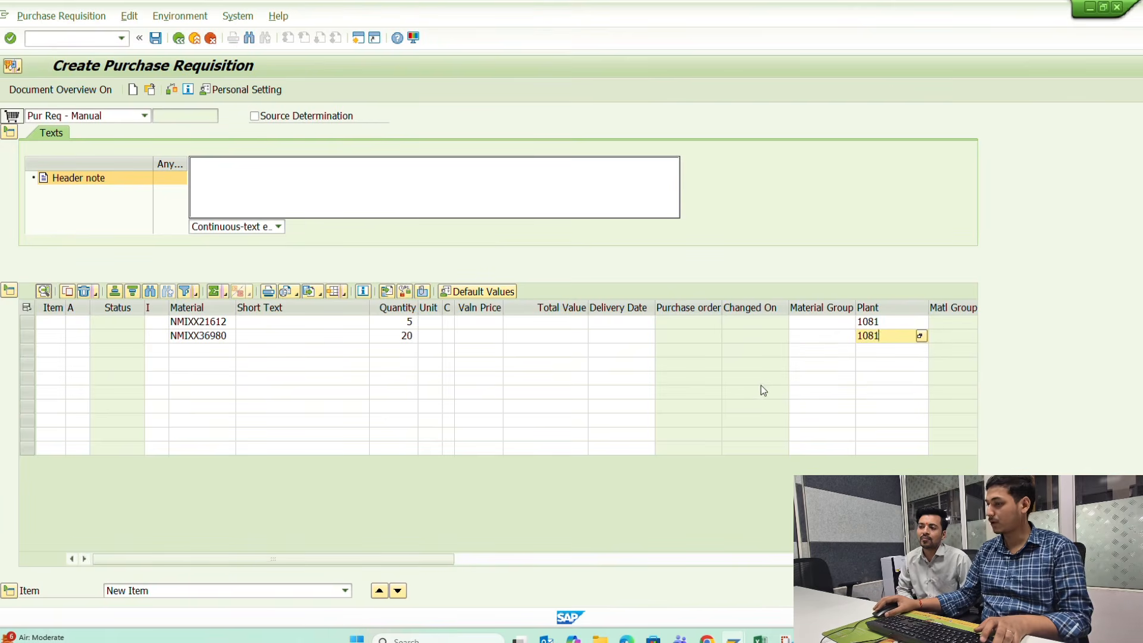
- Check the plant in the Excel sheet, set it to 1083 for both requisition items in SAP, and load the item details
{"action": "key", "text": "alt+Tab"}
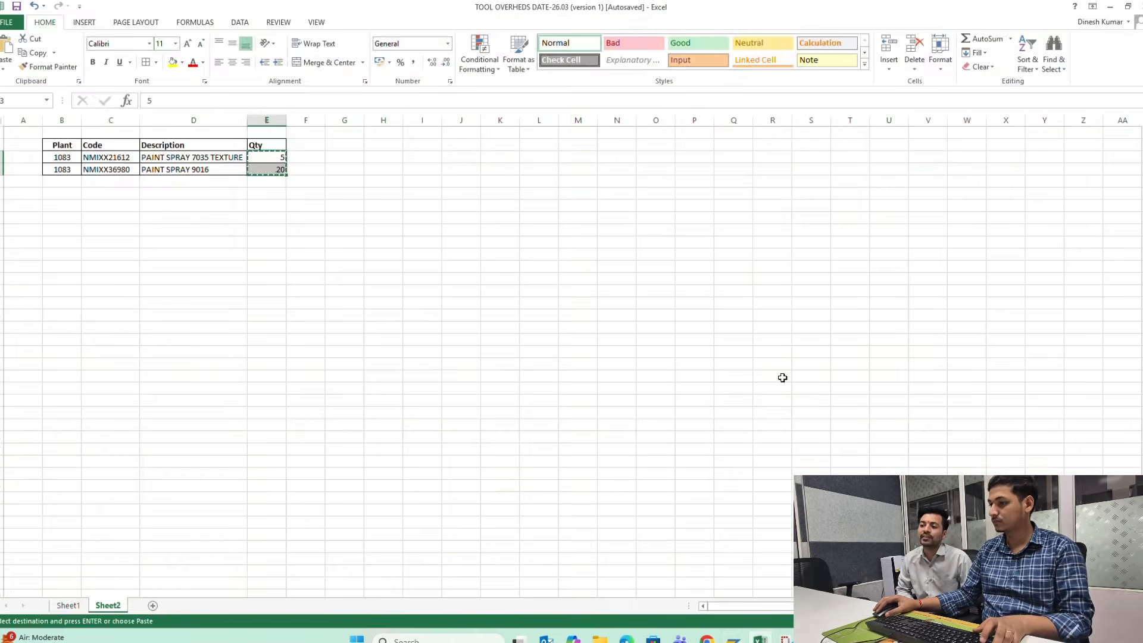
{"action": "key", "text": "alt+Tab"}
{"action": "key", "text": "BackSpace"}
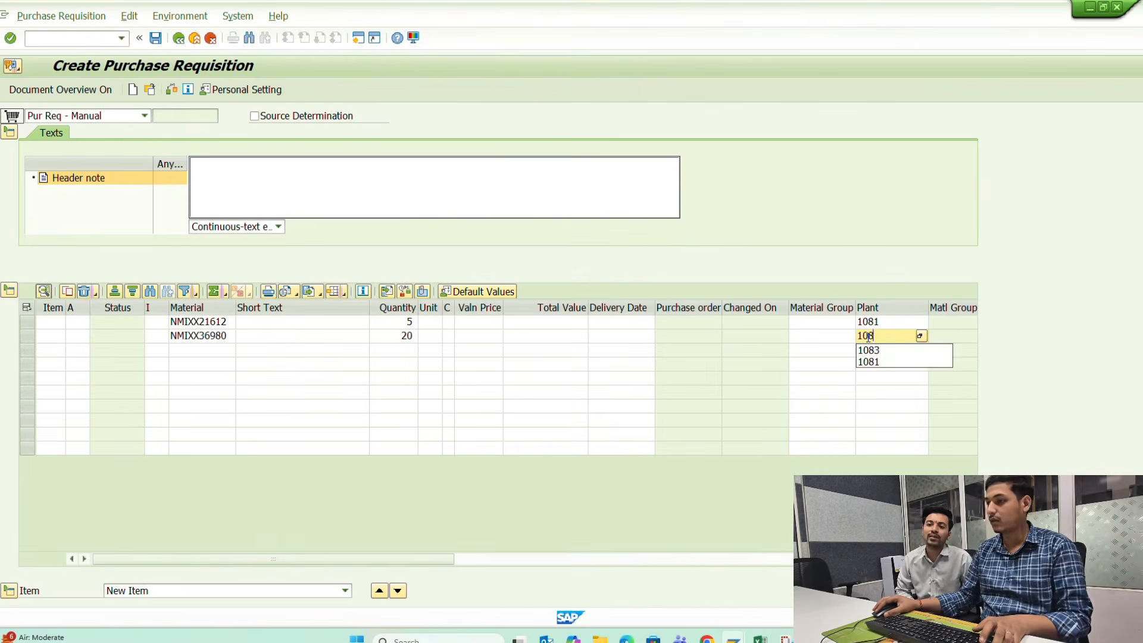
{"action": "type", "text": "3"}
{"action": "left_click", "coordinate": [884, 322]}
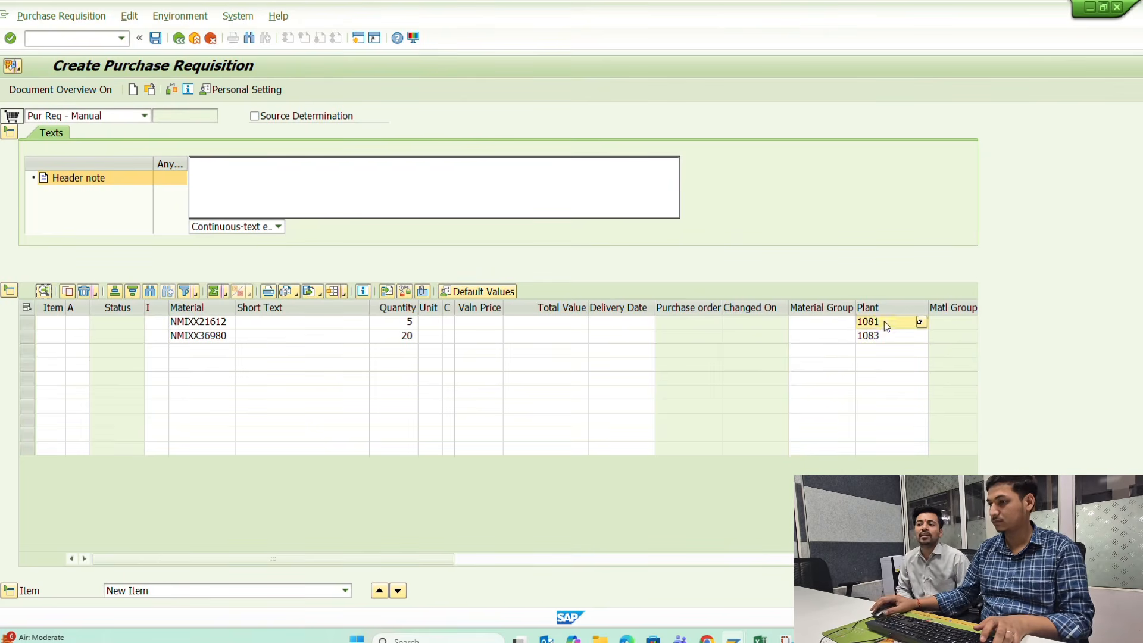
{"action": "key", "text": "BackSpace"}
{"action": "type", "text": "3"}
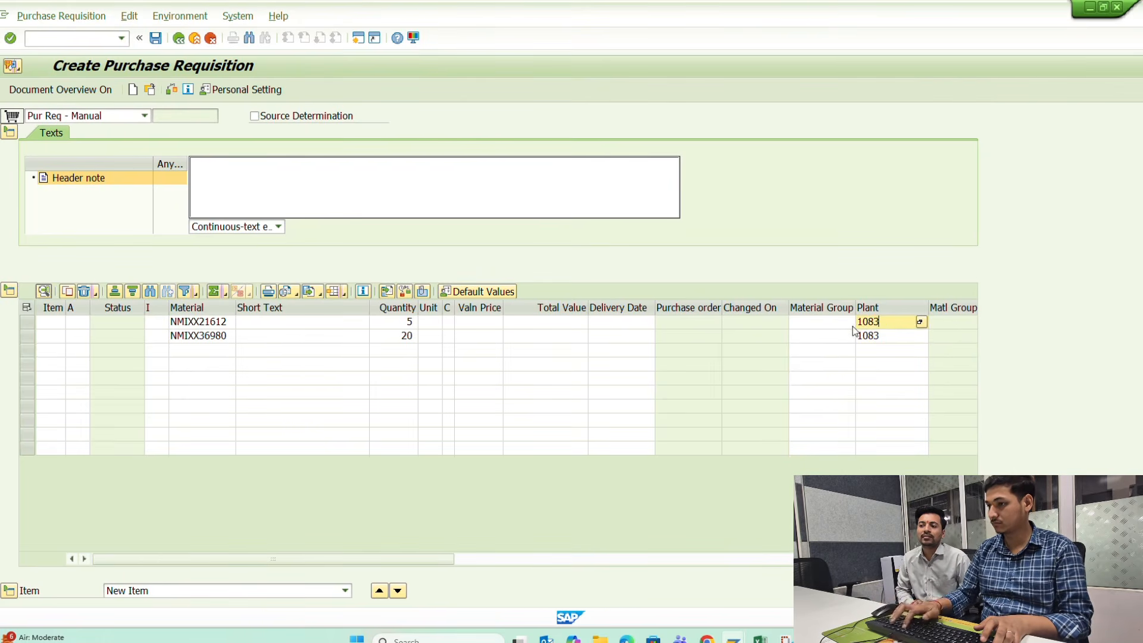
{"action": "key", "text": "Return"}
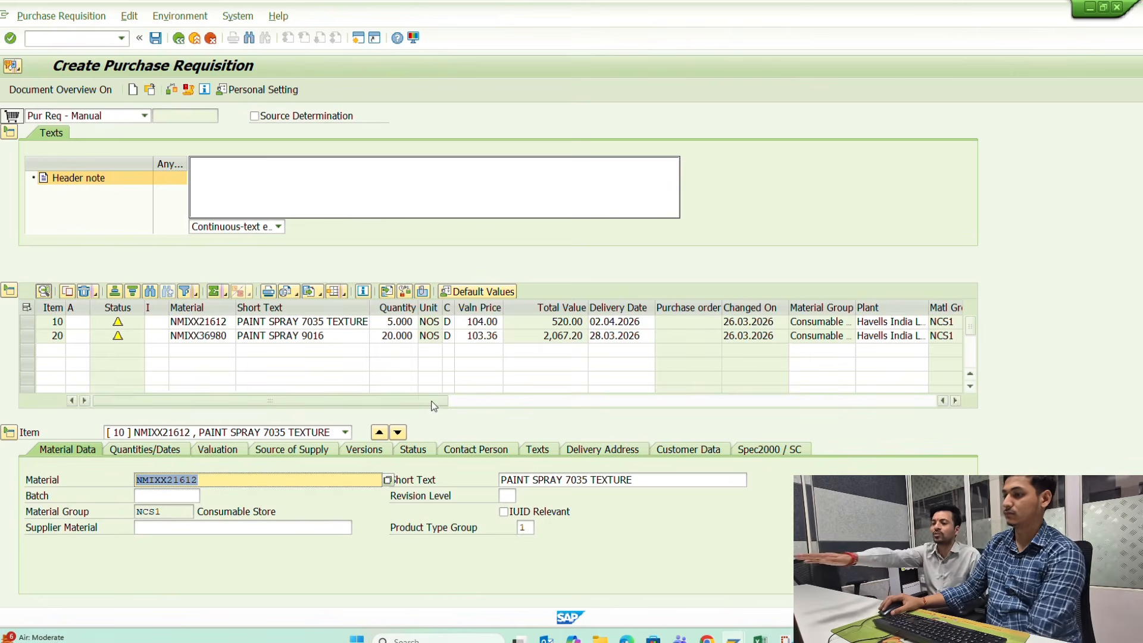
- Review the remaining columns of both requisition items and save the purchase requisition
{"action": "left_click_drag", "start_coordinate": [433, 403], "coordinate": [699, 405]}
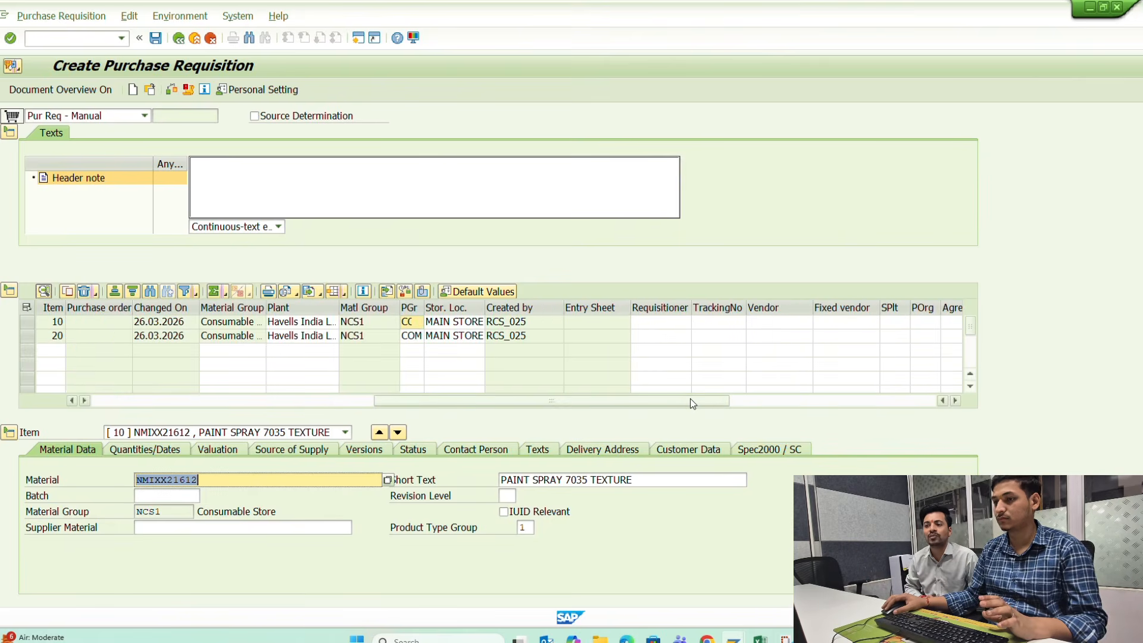
{"action": "left_click_drag", "start_coordinate": [690, 398], "coordinate": [286, 376]}
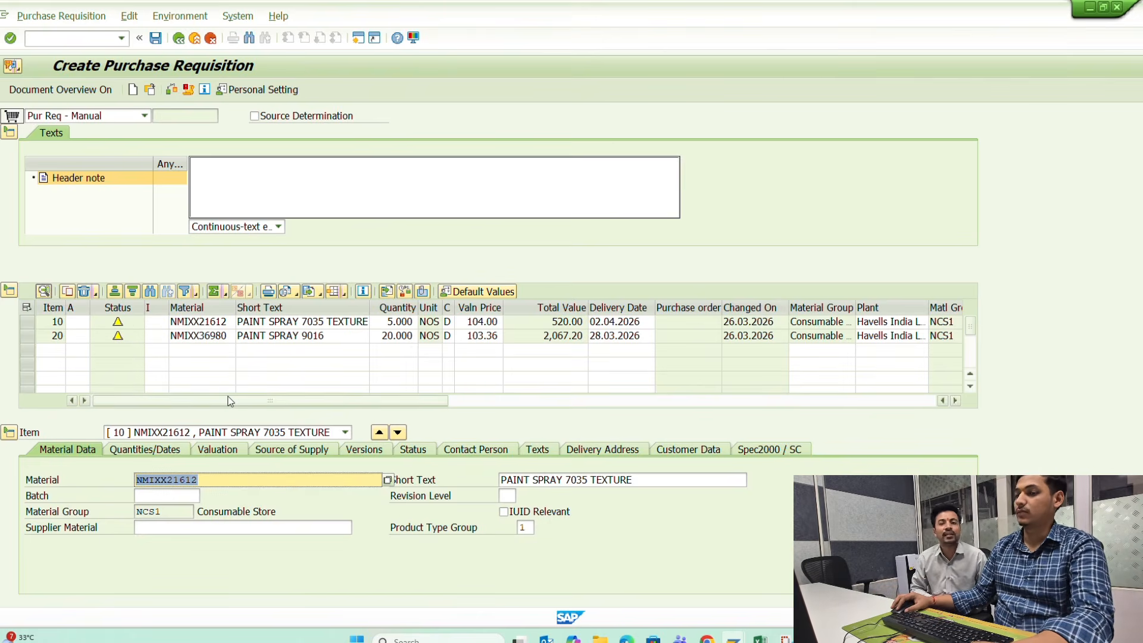
{"action": "left_click", "coordinate": [155, 38]}
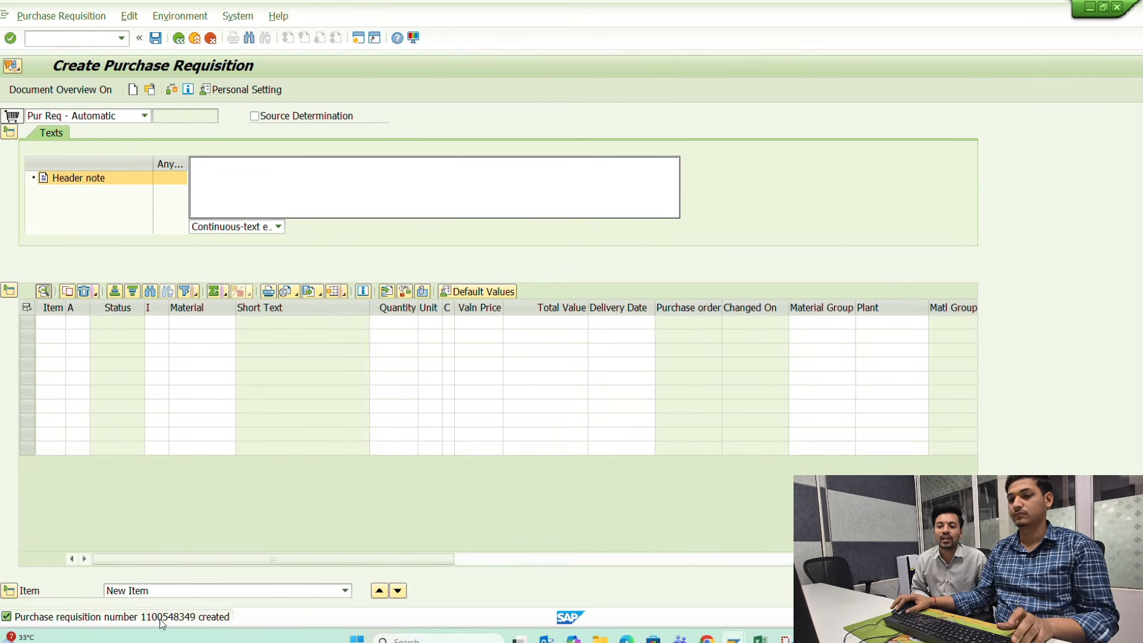
- Open the details of the creation message and copy the purchase requisition number
{"action": "double_click", "coordinate": [171, 617]}
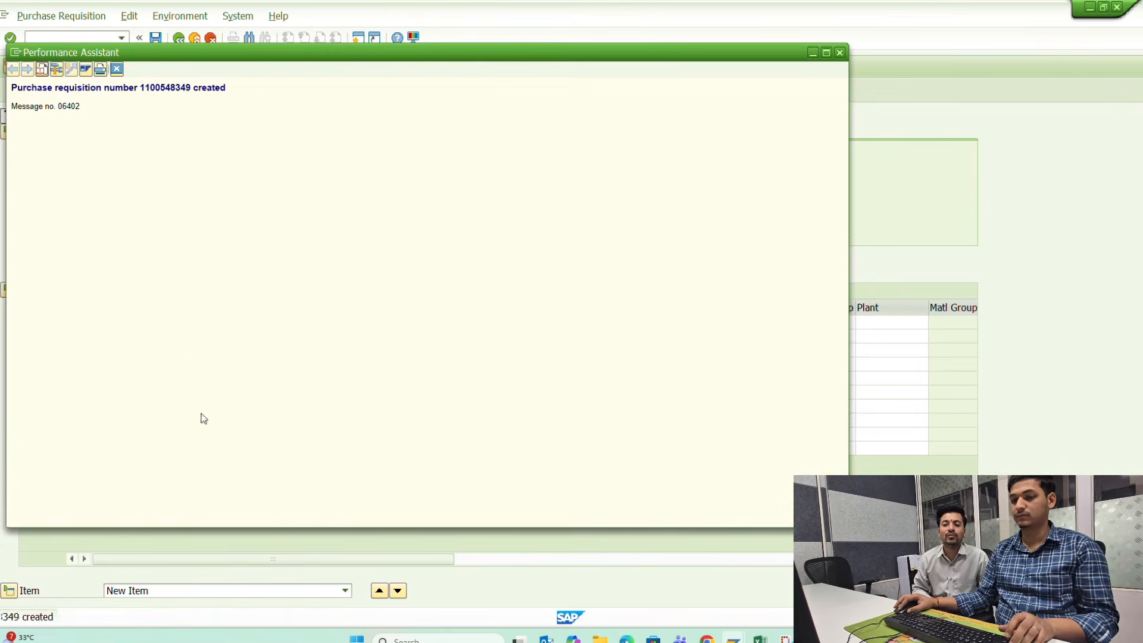
{"action": "double_click", "coordinate": [180, 88]}
{"action": "key", "text": "ctrl+c"}
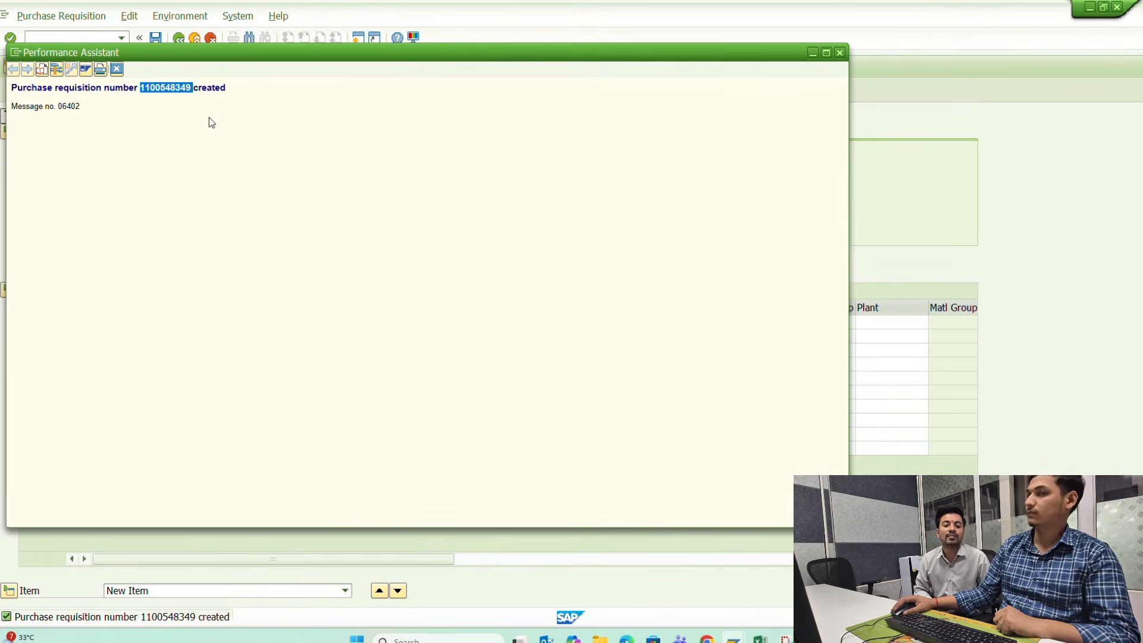
- Close the Performance Assistant window and leave Create Purchase Requisition for the SAP Easy Access screen
{"action": "key", "text": "alt+Tab"}
{"action": "key", "text": "Tab"}
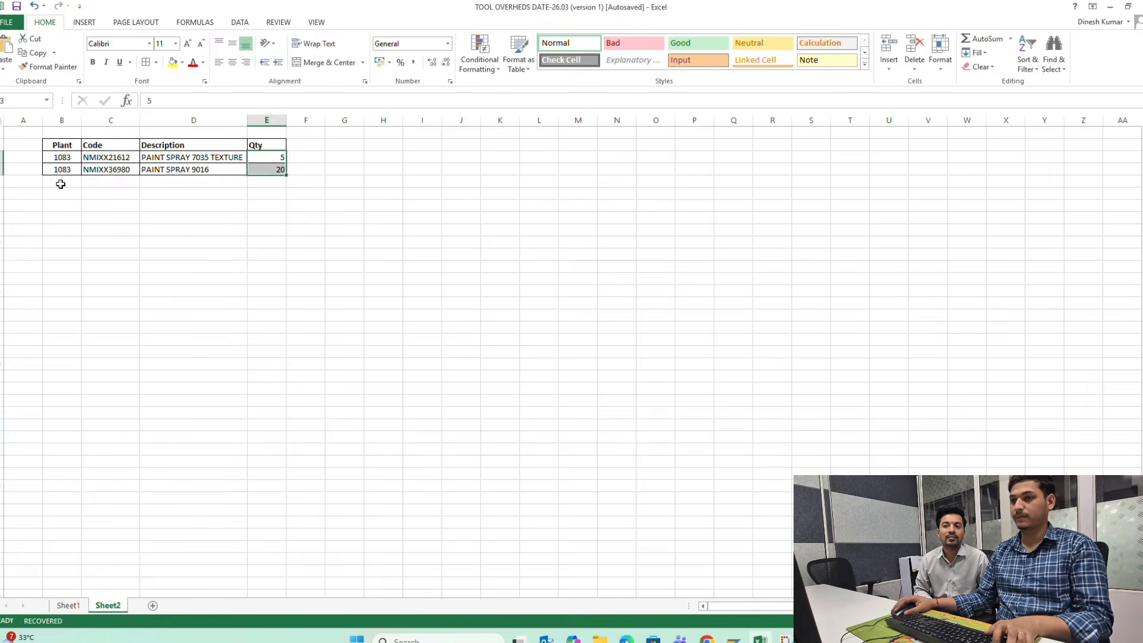
{"action": "key", "text": "alt+Tab"}
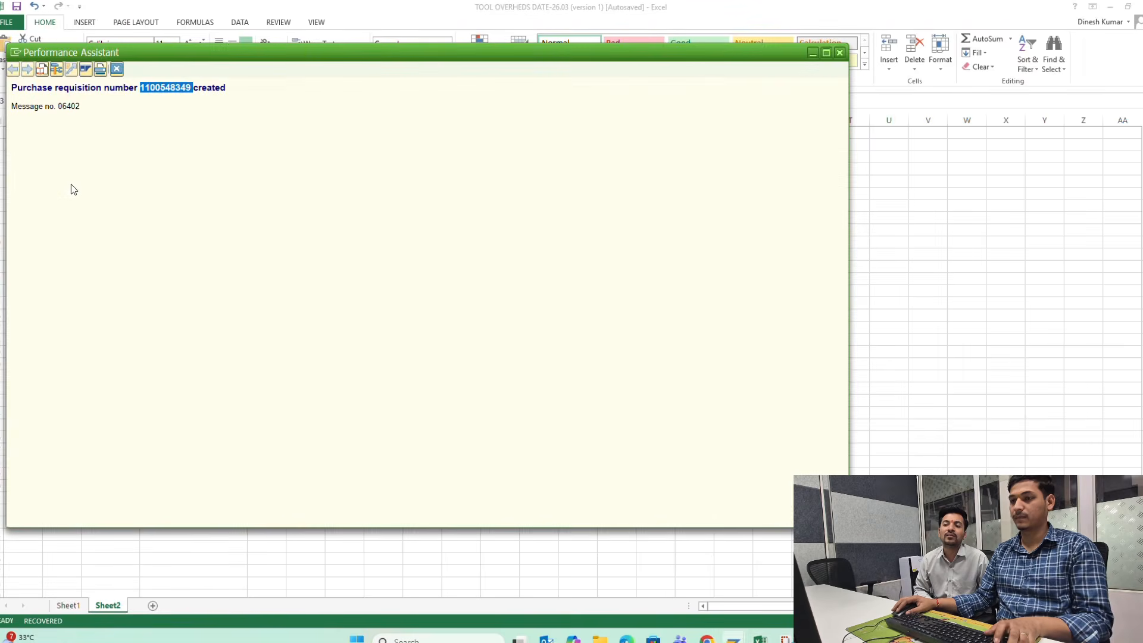
{"action": "left_click", "coordinate": [841, 53]}
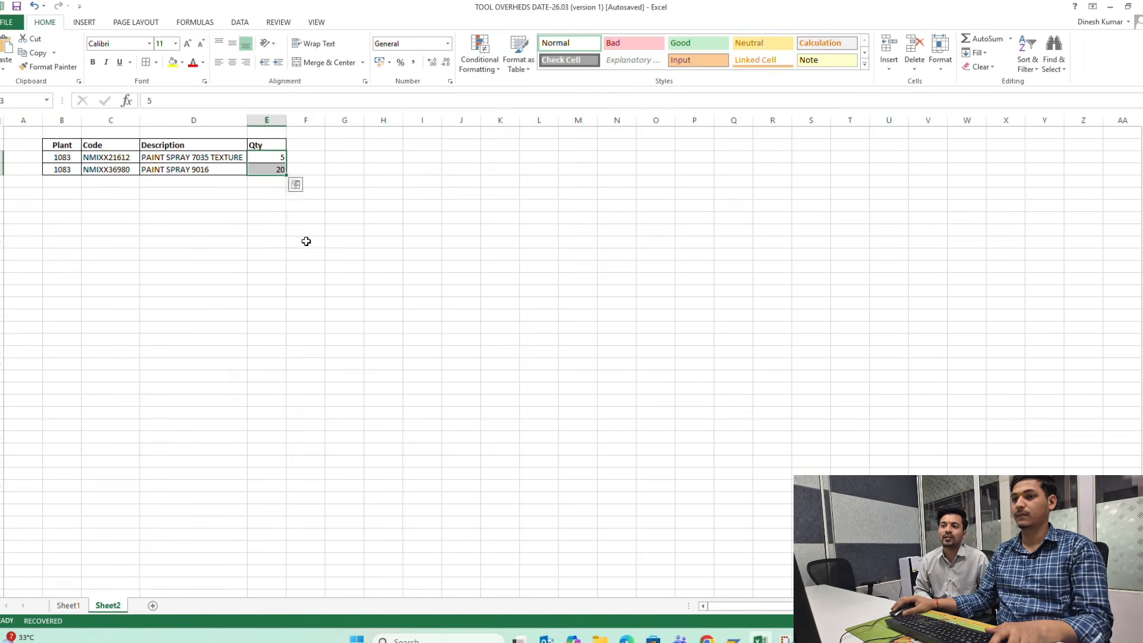
{"action": "key", "text": "alt+Tab"}
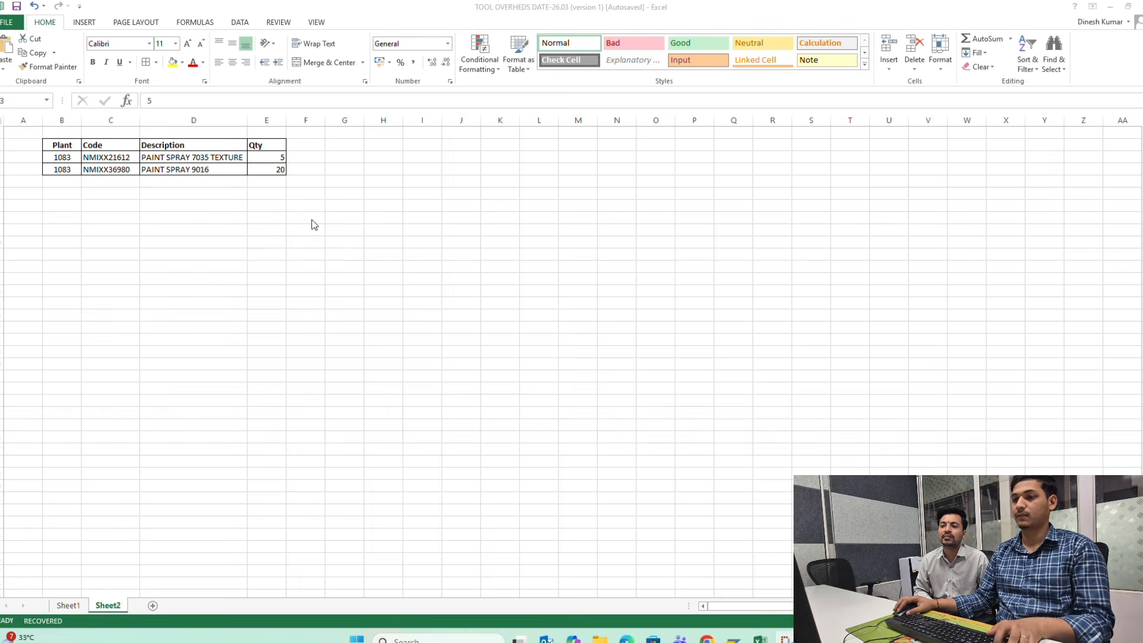
{"action": "key", "text": "alt+Tab"}
{"action": "key", "text": "alt+Tab"}
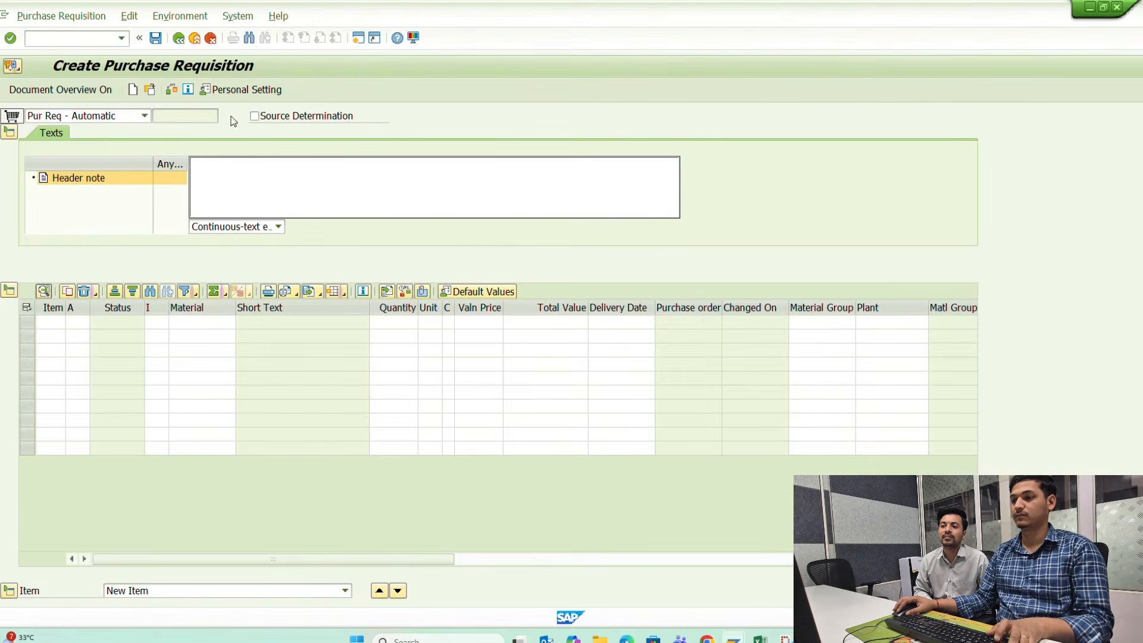
{"action": "left_click", "coordinate": [179, 38]}
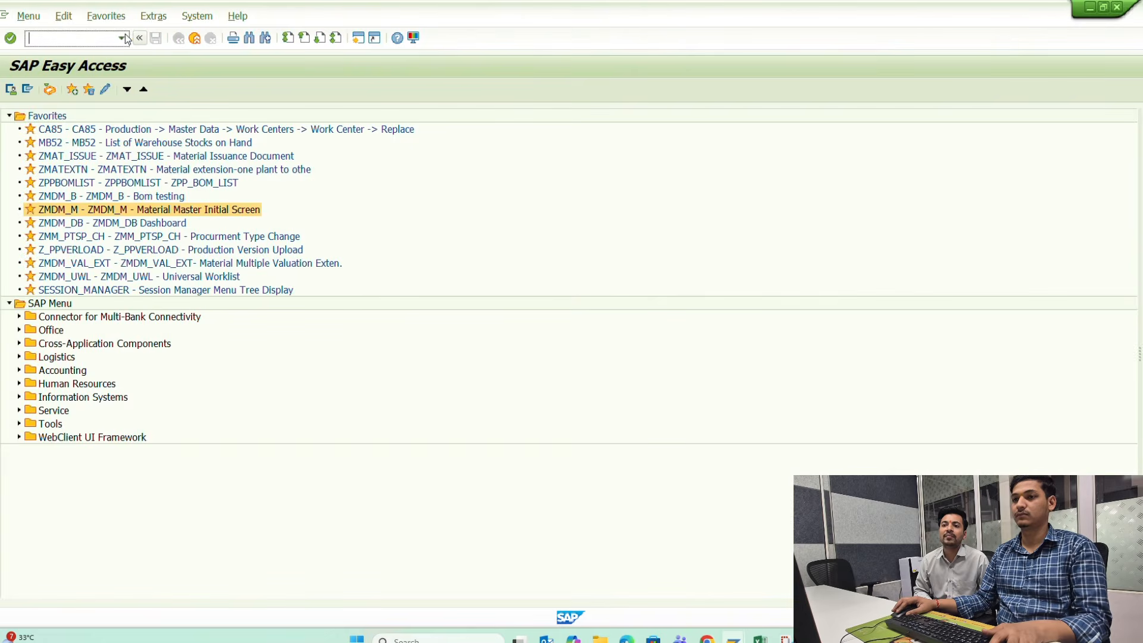
- Open the purchase requisition display with transaction ME53N
{"action": "type", "text": "me23"}
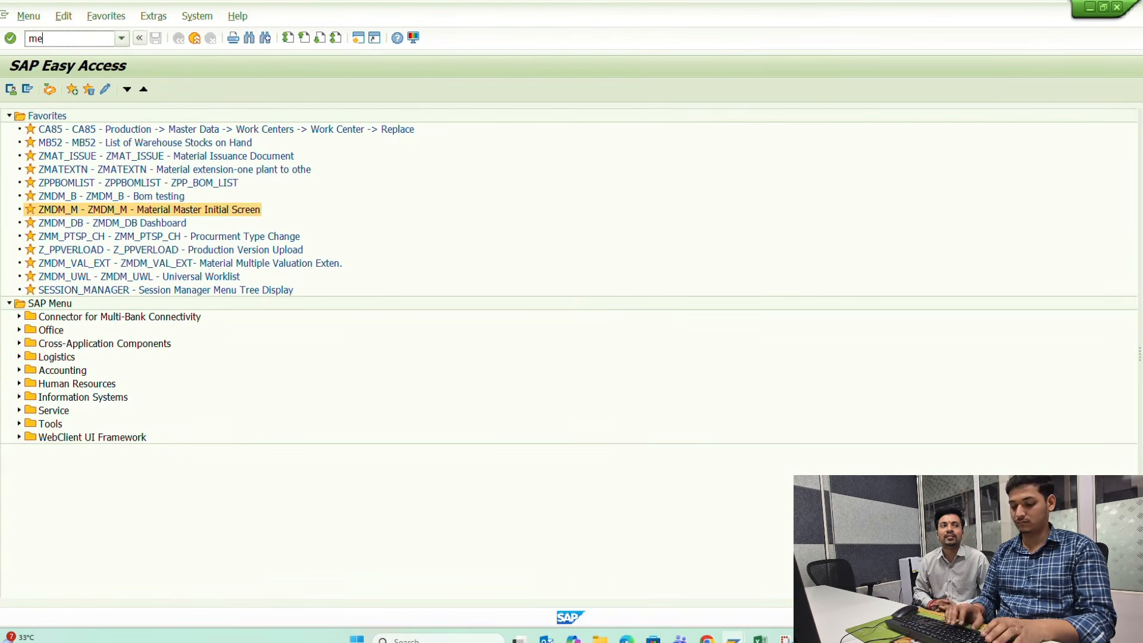
{"action": "key", "text": "BackSpace"}
{"action": "key", "text": "BackSpace"}
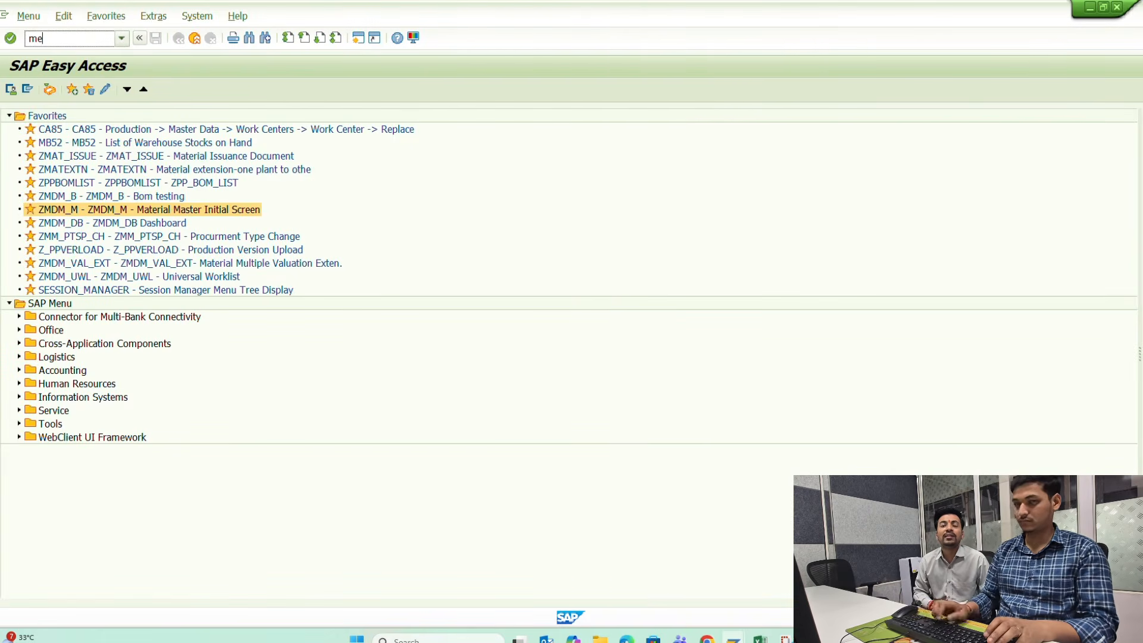
{"action": "type", "text": "53n"}
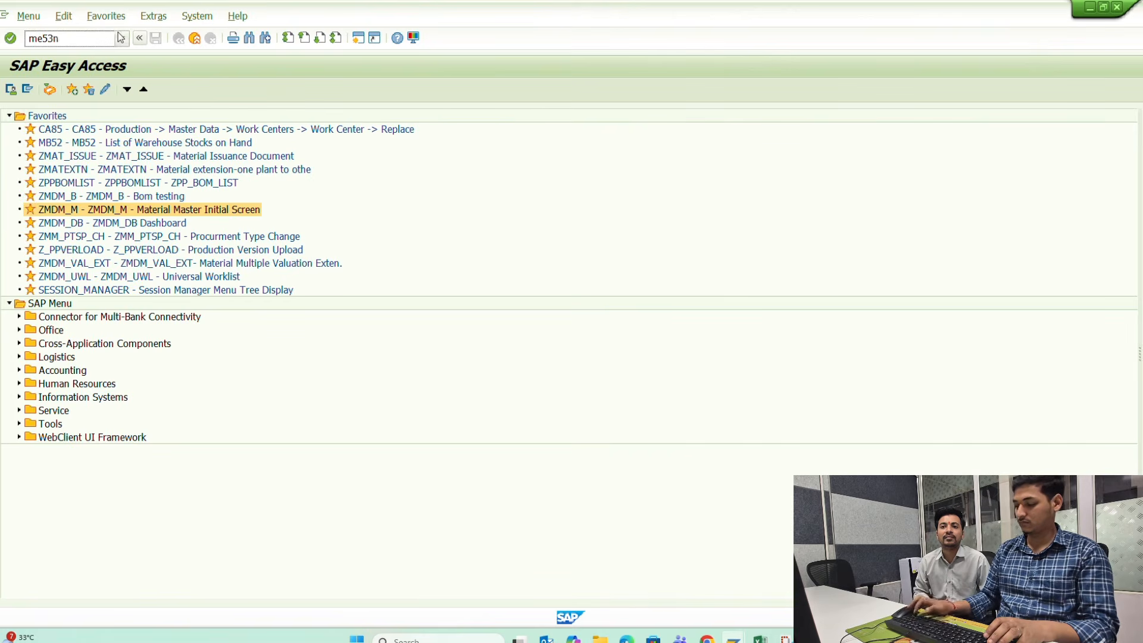
{"action": "key", "text": "Return"}
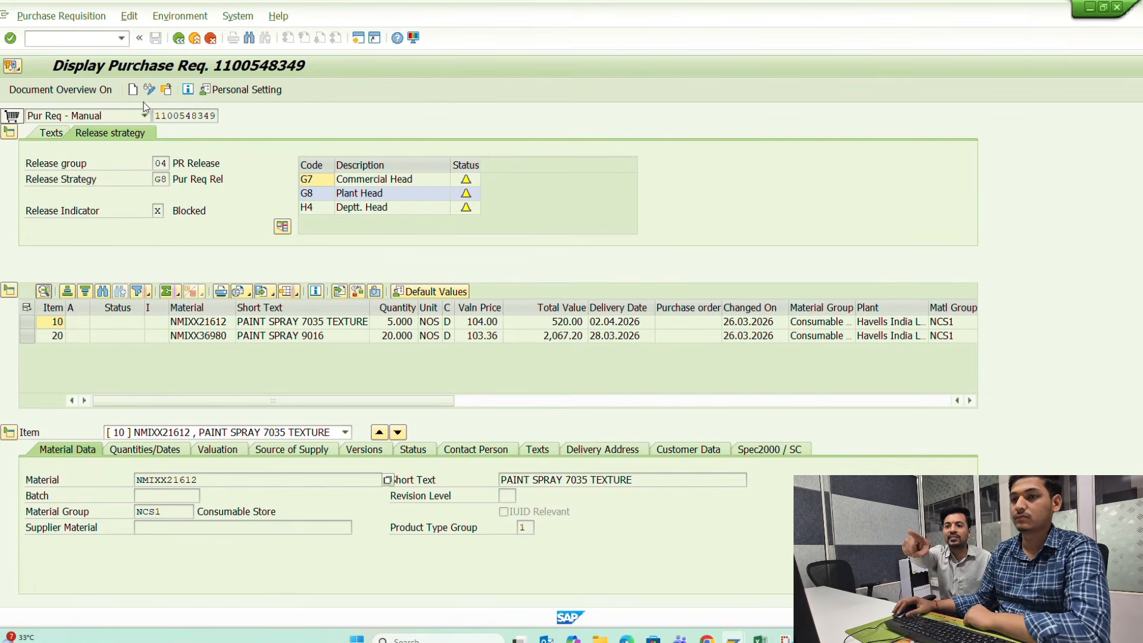
- Select another document of type purchase requisition using the copied requisition number and display it
{"action": "left_click", "coordinate": [166, 91]}
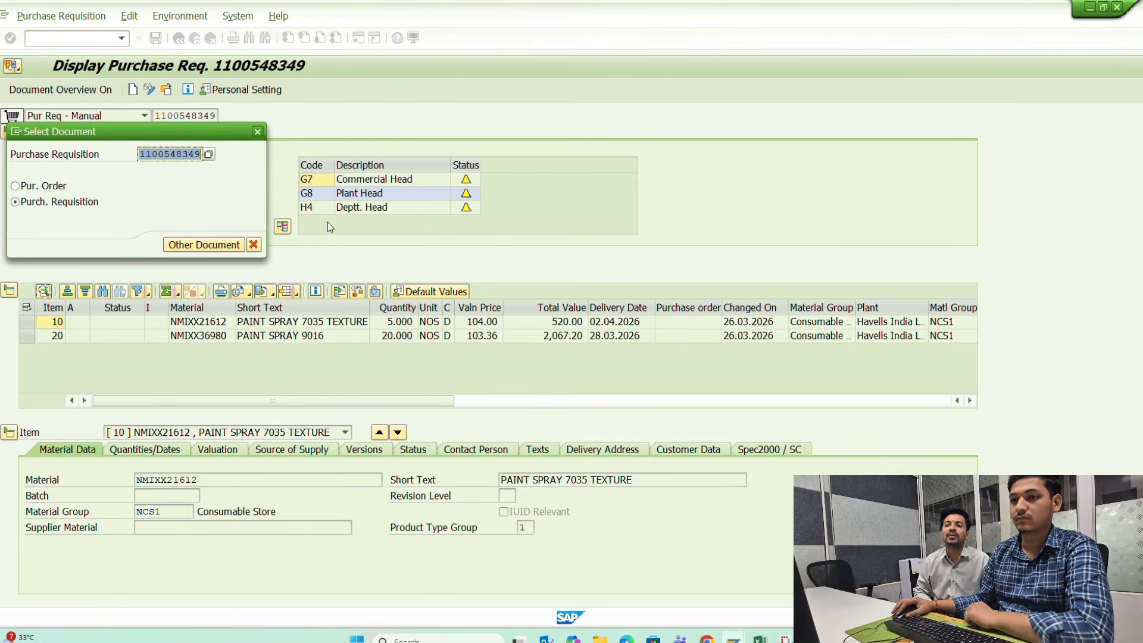
{"action": "key", "text": "ctrl+v"}
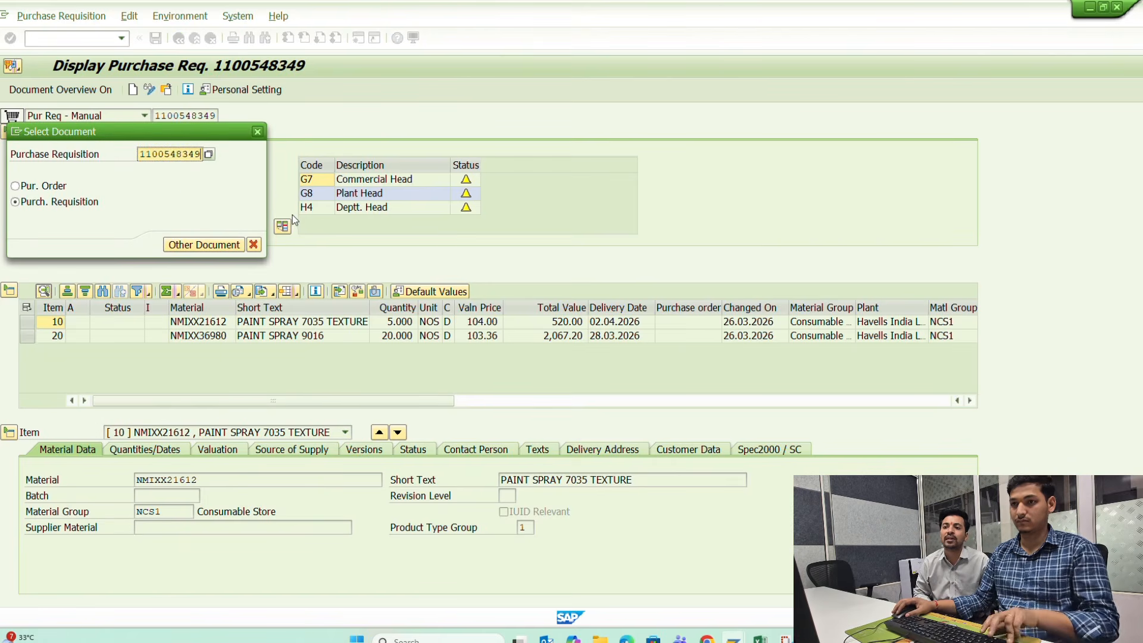
{"action": "left_click", "coordinate": [206, 245]}
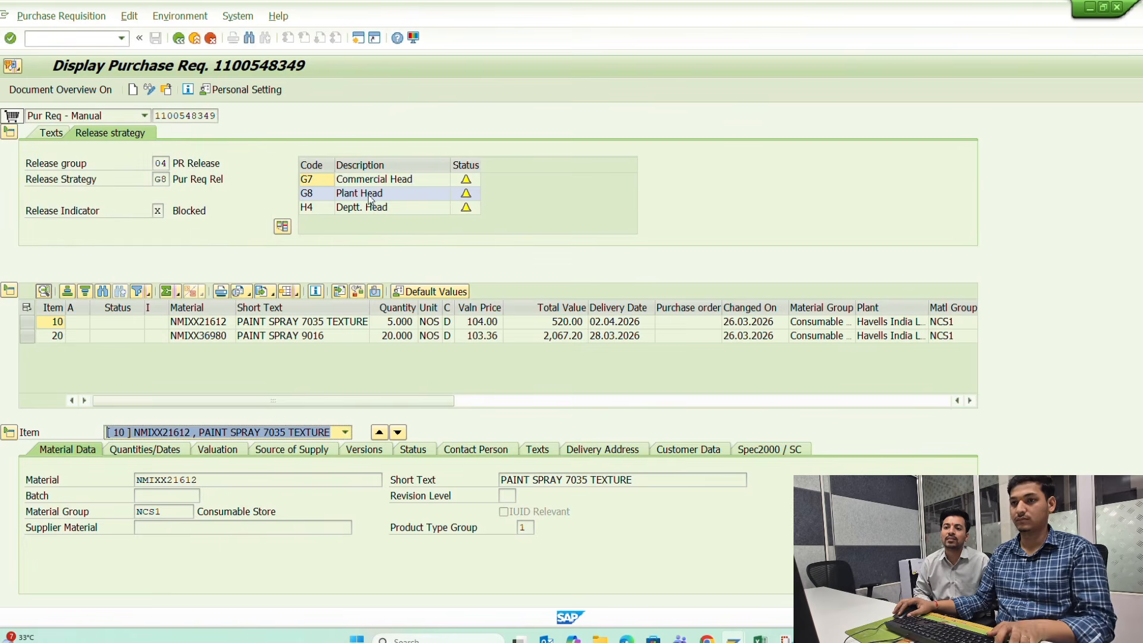